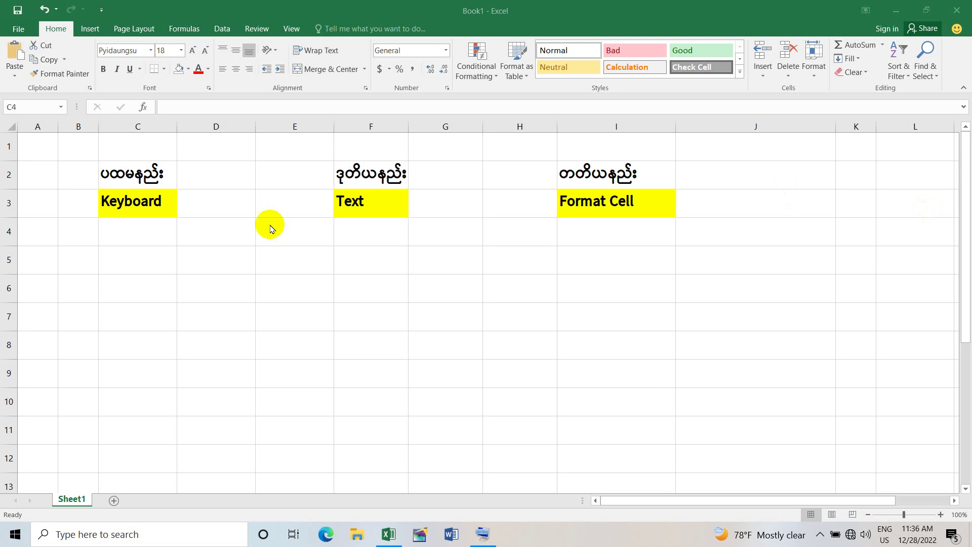
# Try entering 001 in cell C4 and 002 in cell C5 under the Keyboard heading as plain entries.
pyautogui.click(130, 233)
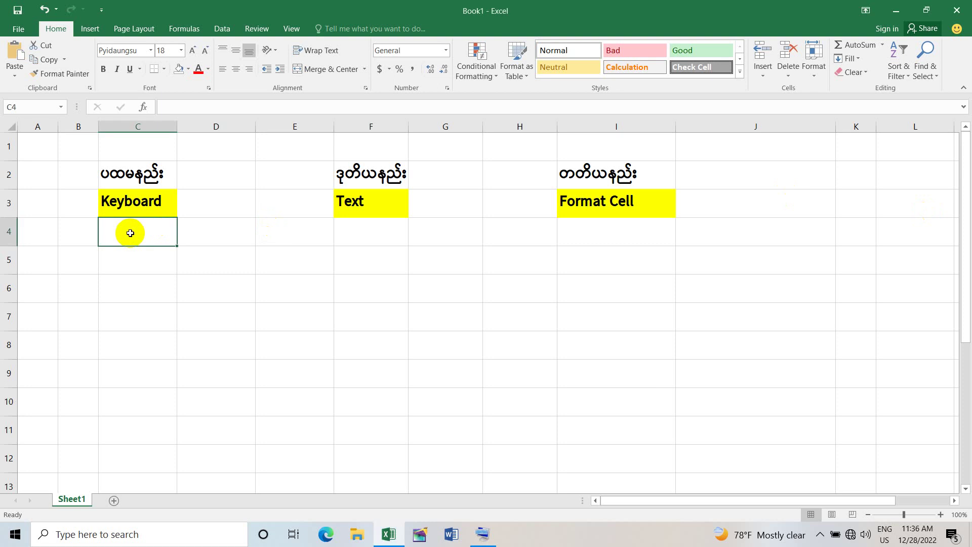
pyautogui.write('001')
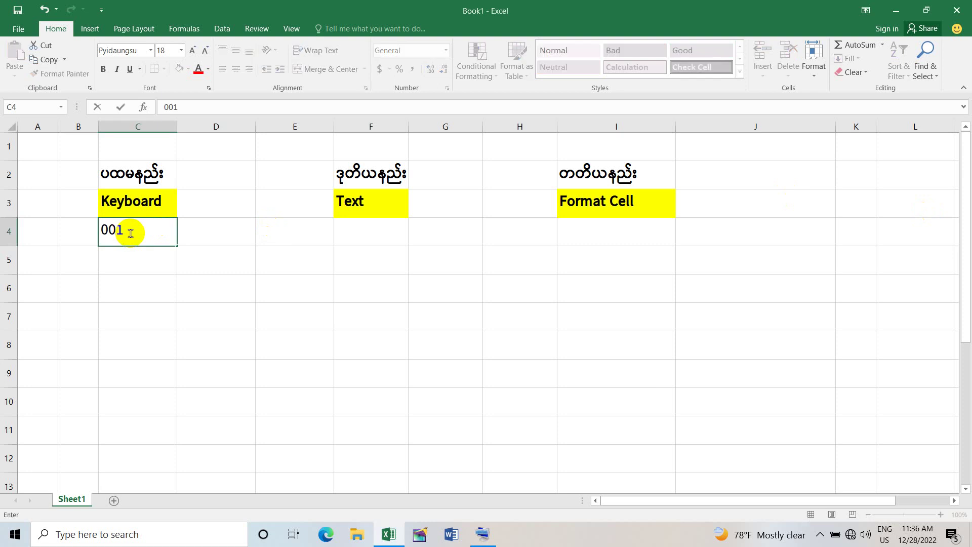
pyautogui.press('Return')
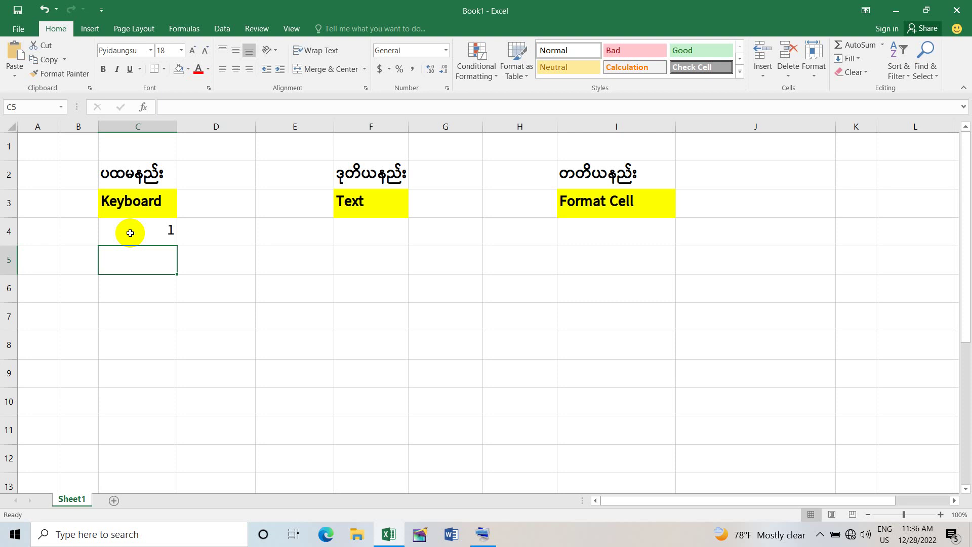
pyautogui.write('002')
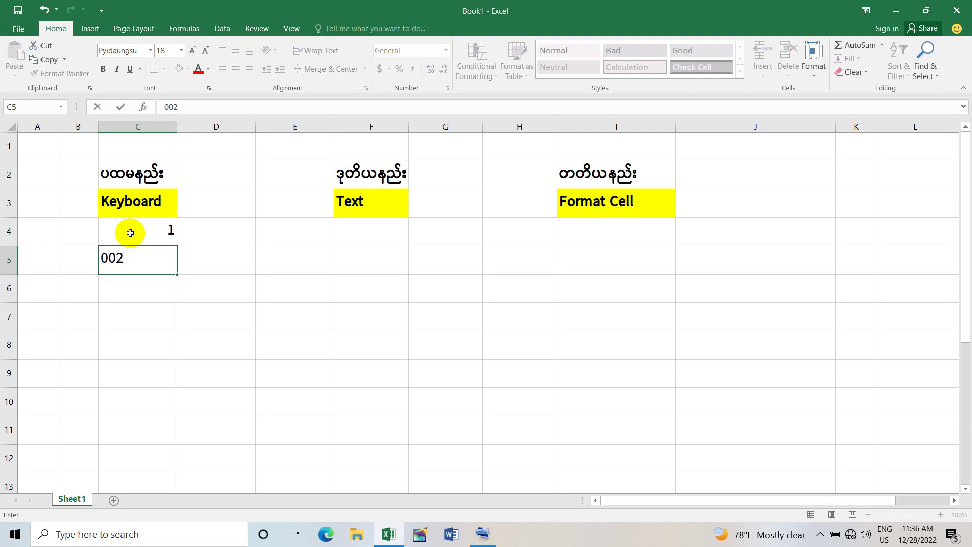
pyautogui.press('Return')
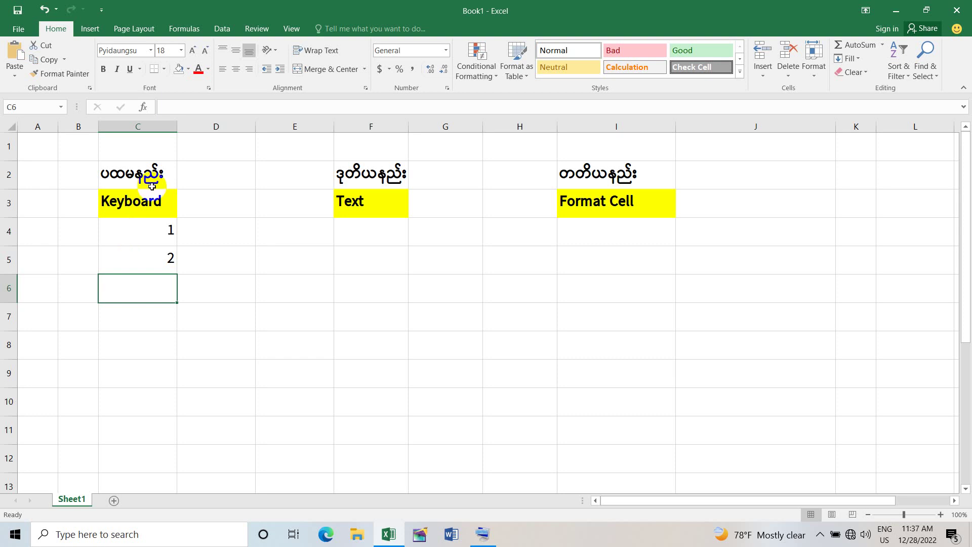
# Clear the contents of cells C4 and C5 under the Keyboard heading.
pyautogui.moveTo(143, 230); pyautogui.dragTo(150, 262)
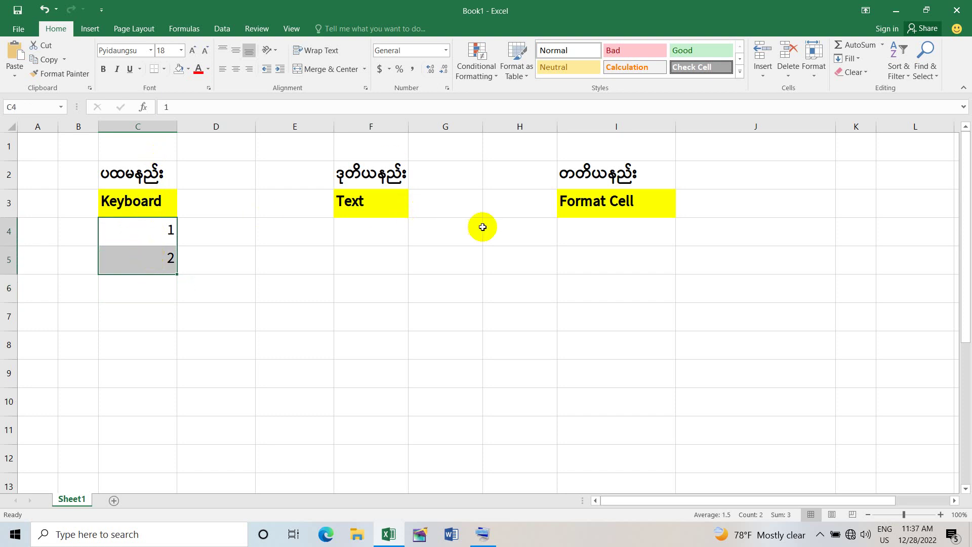
pyautogui.press('Delete')
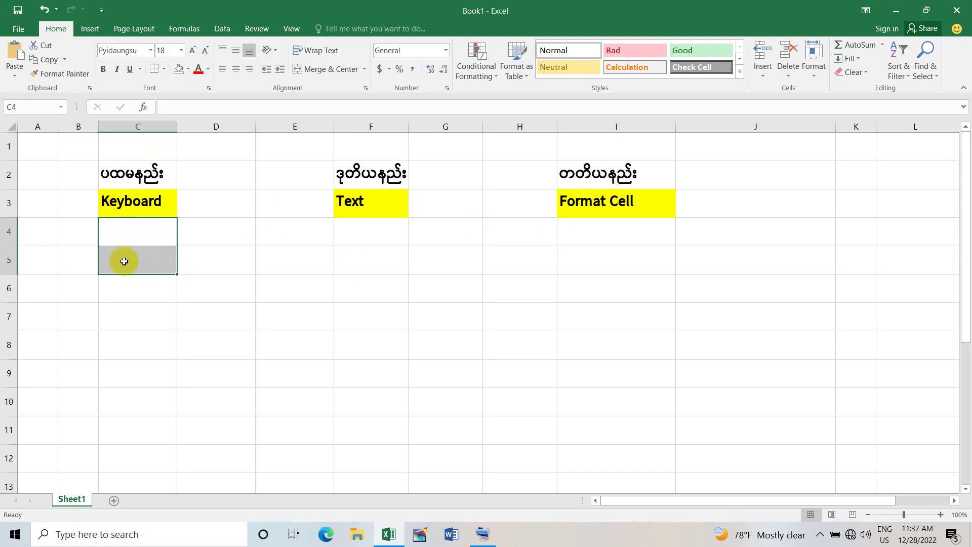
pyautogui.click(134, 235)
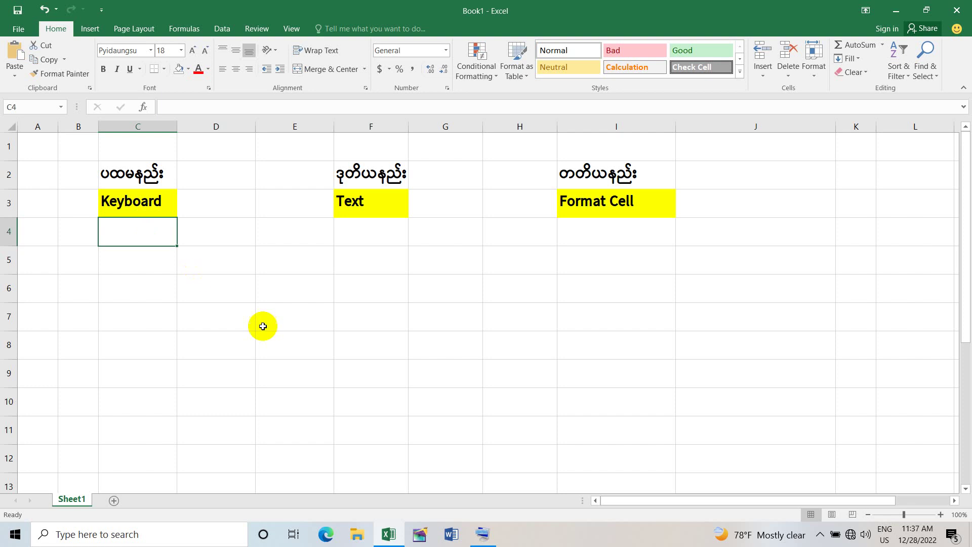
# Bring up the On-Screen Keyboard to examine the apostrophe key next to Enter, and minimize it again.
pyautogui.click(482, 531)
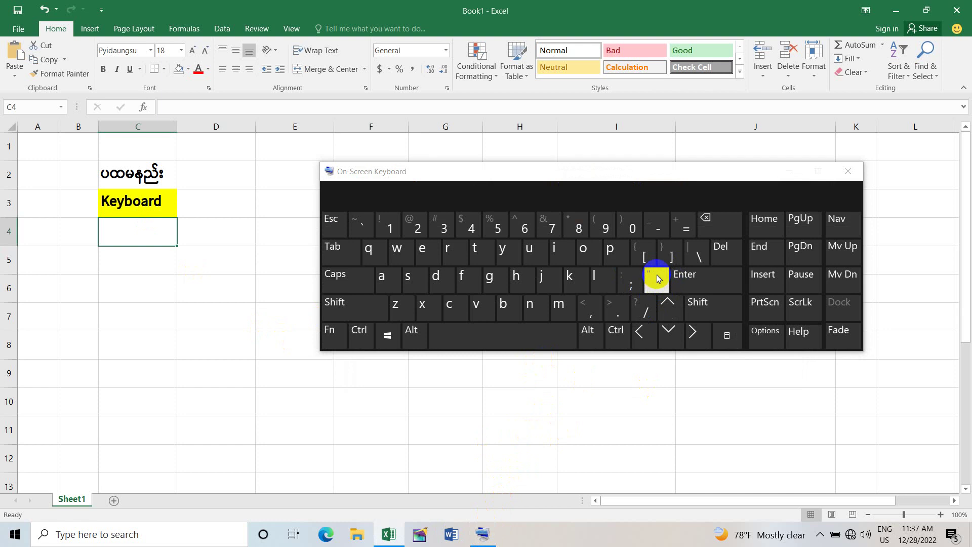
pyautogui.click(790, 172)
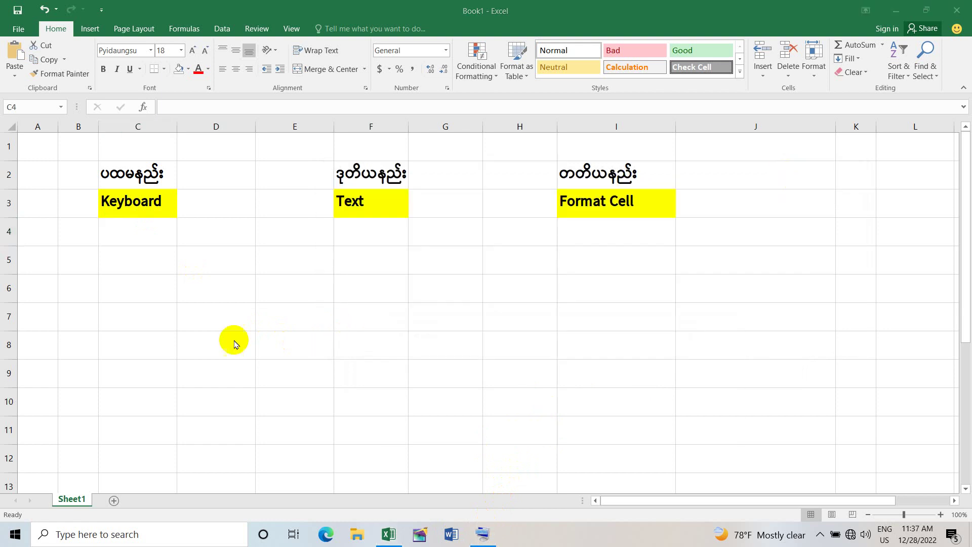
# Try entering 001 in cell C4 once more without a leading apostrophe.
pyautogui.click(147, 230)
pyautogui.write('001')
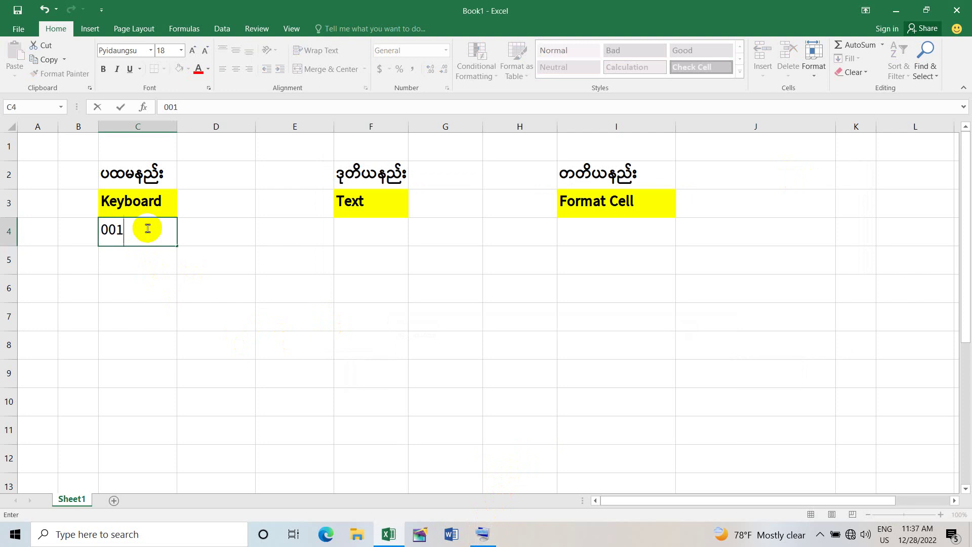
pyautogui.press('Return')
# Enter '001 in cell C4 and '002 in cell C5, each with a leading apostrophe.
pyautogui.click(148, 228)
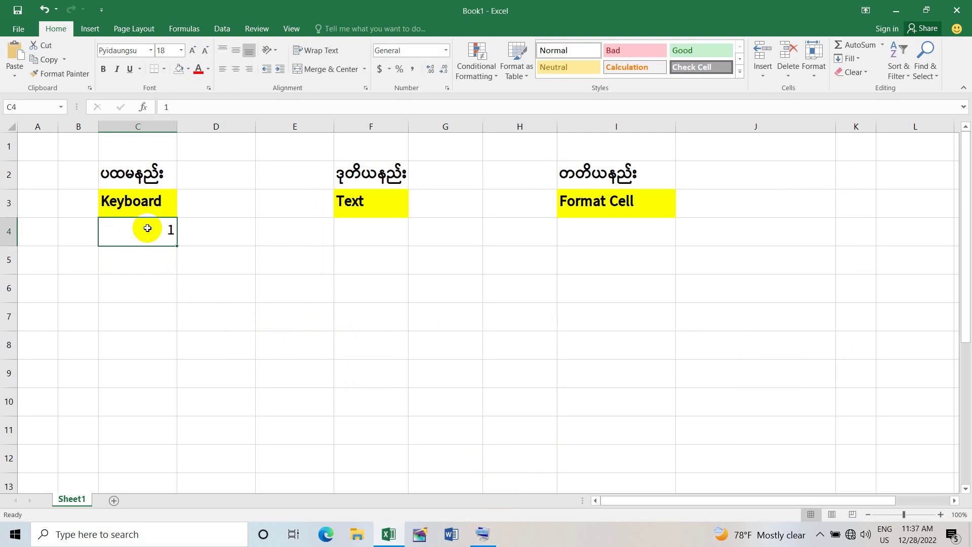
pyautogui.write("'")
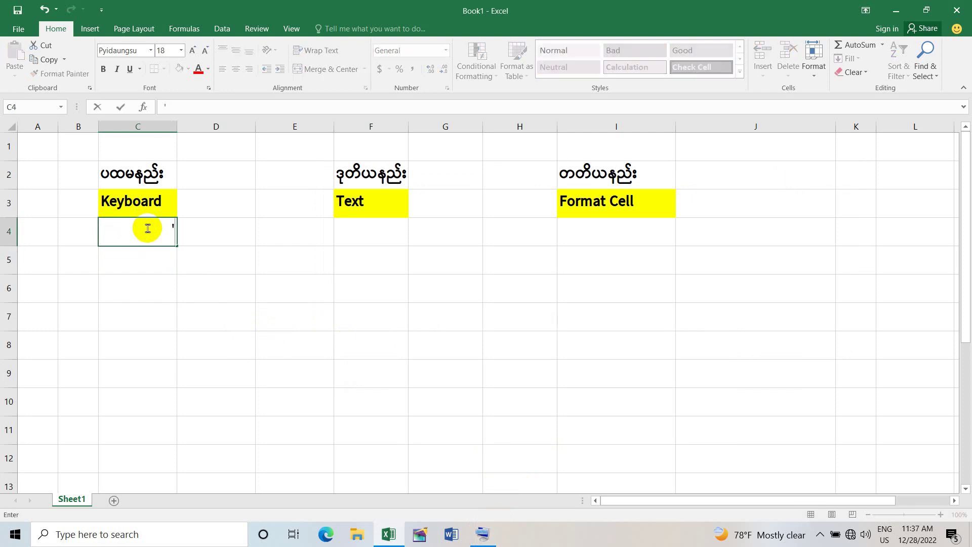
pyautogui.write('001')
pyautogui.press('Return')
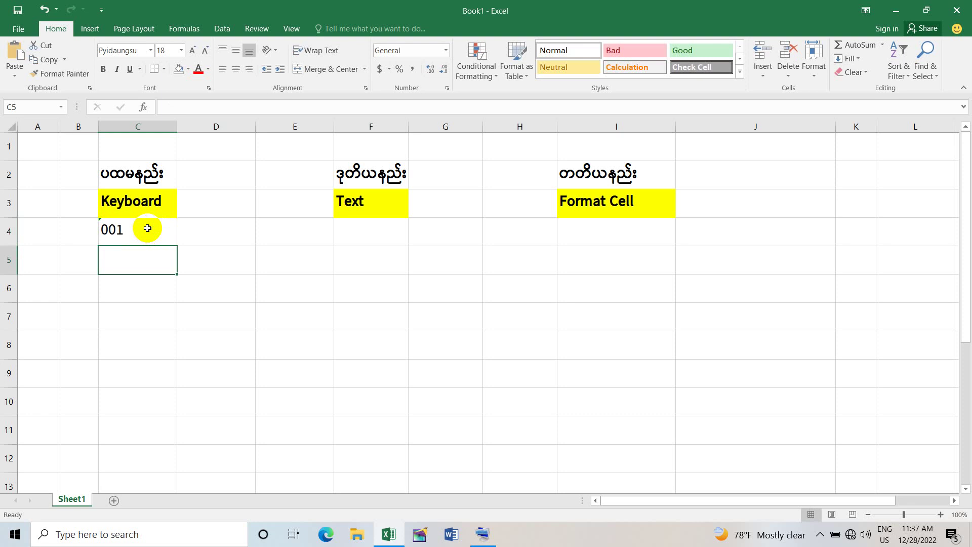
pyautogui.write("'")
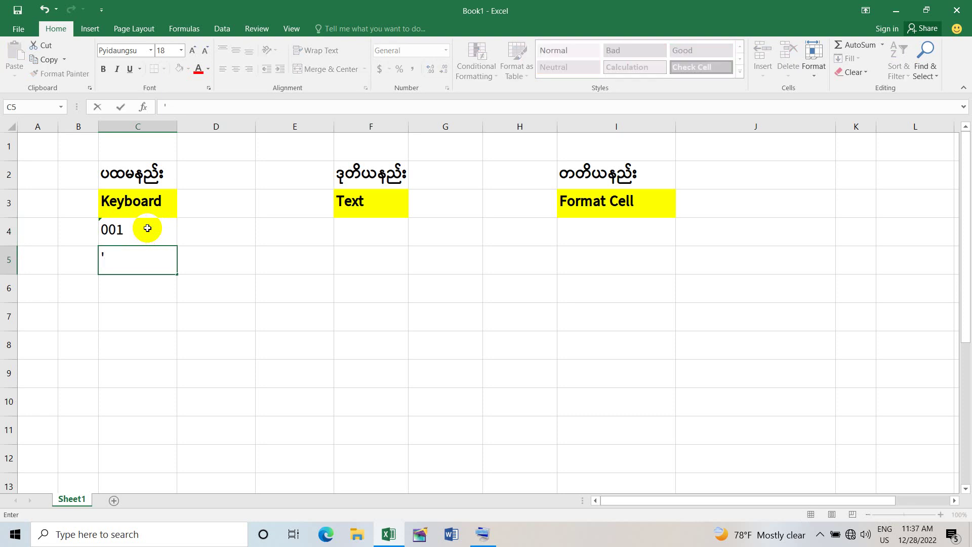
pyautogui.write('002')
pyautogui.press('Return')
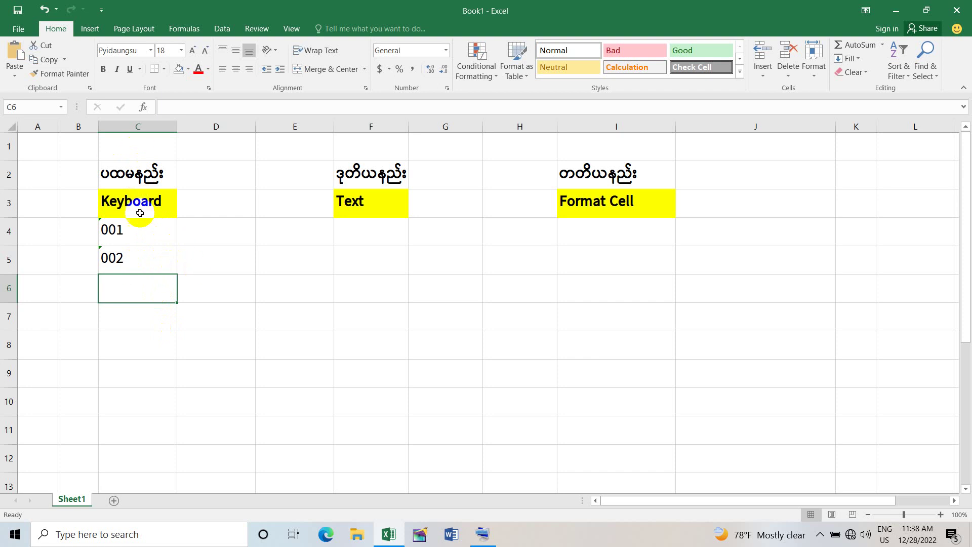
# Apply the Text number format to cells F4:F6 under the Text heading.
pyautogui.click(386, 234)
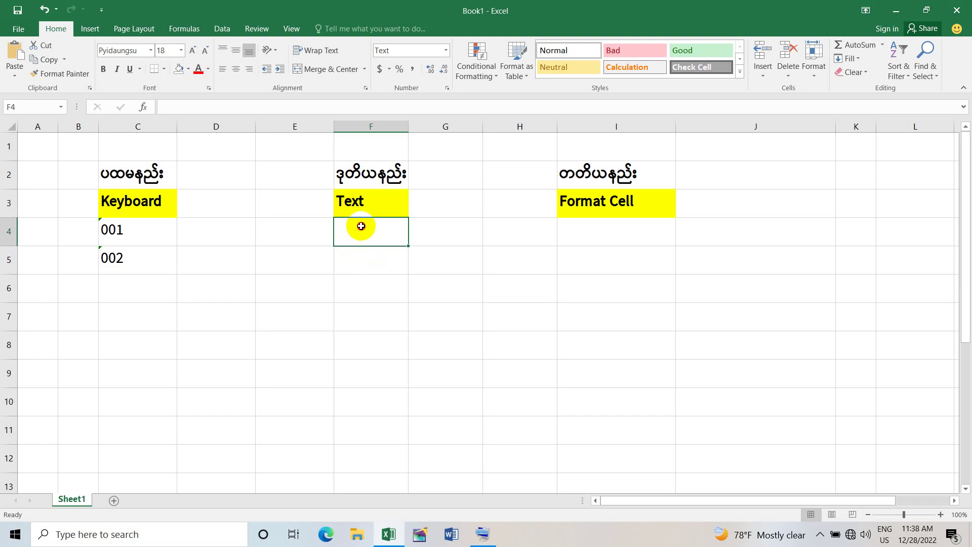
pyautogui.moveTo(361, 225); pyautogui.dragTo(365, 298)
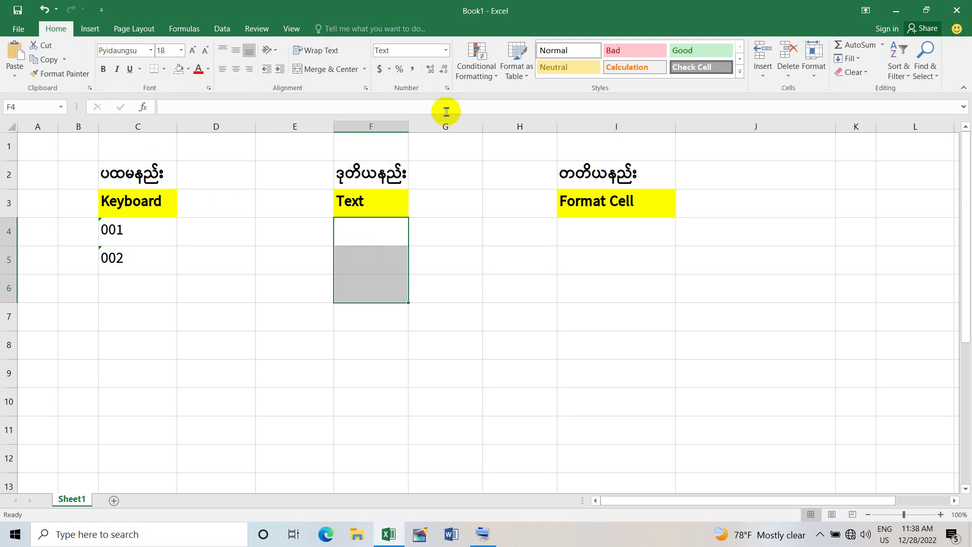
pyautogui.click(446, 51)
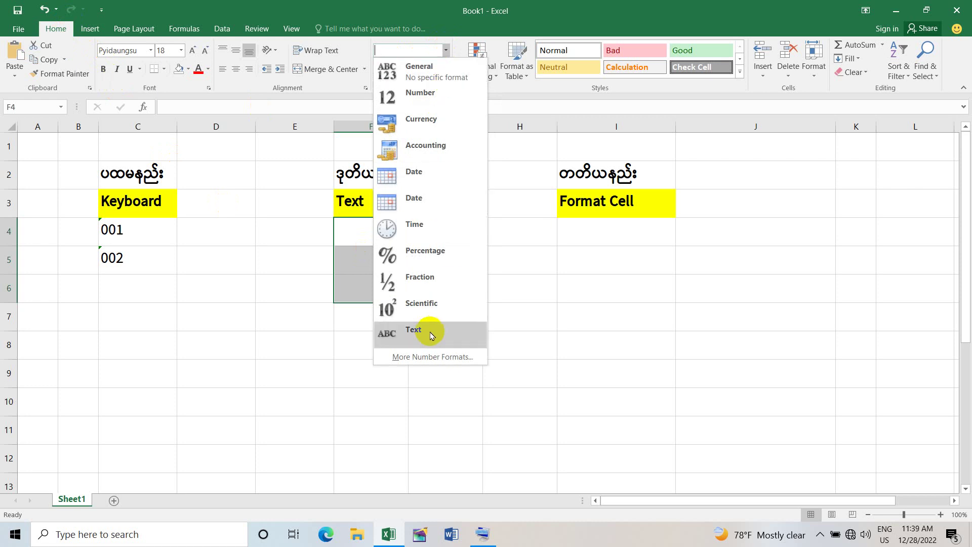
pyautogui.click(448, 334)
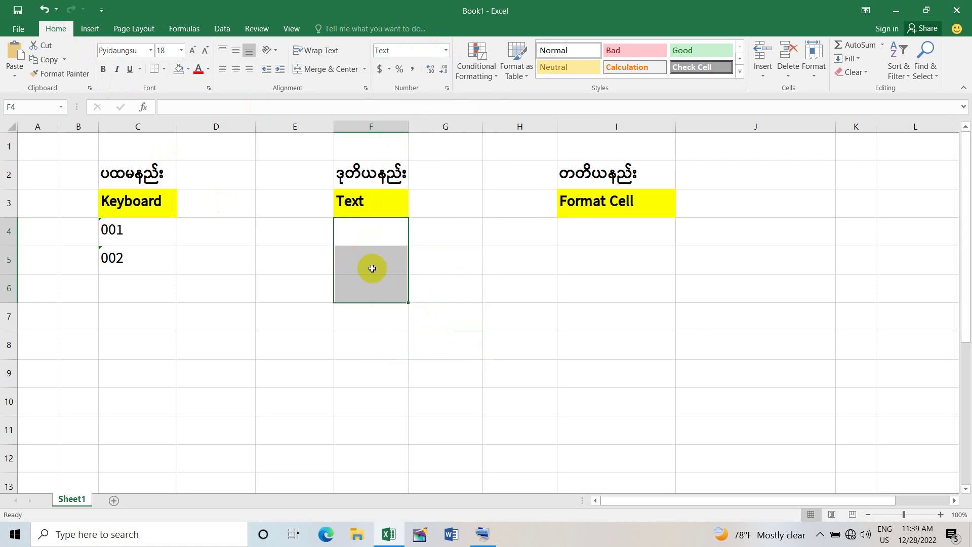
# Enter 001 in cell F4 and 002 in cell F5.
pyautogui.click(380, 229)
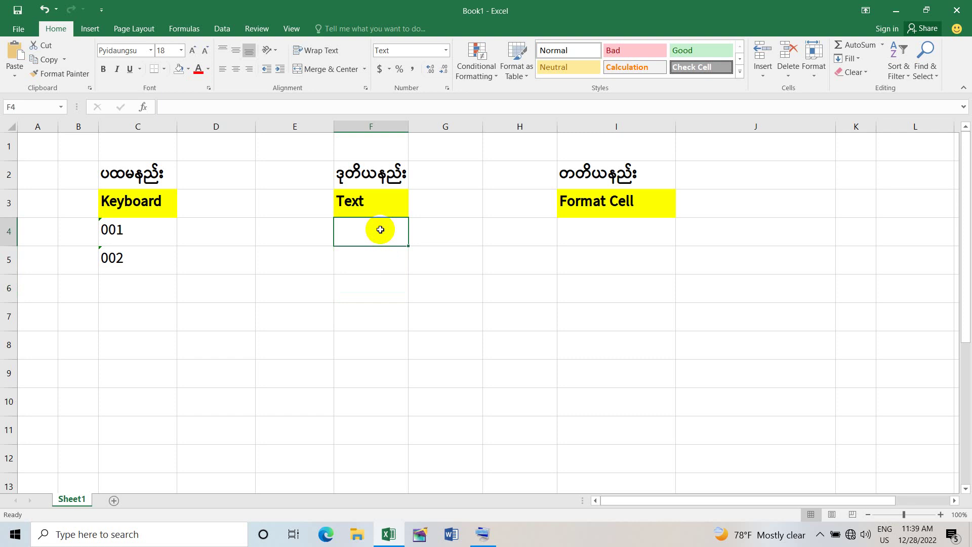
pyautogui.write('001')
pyautogui.press('Return')
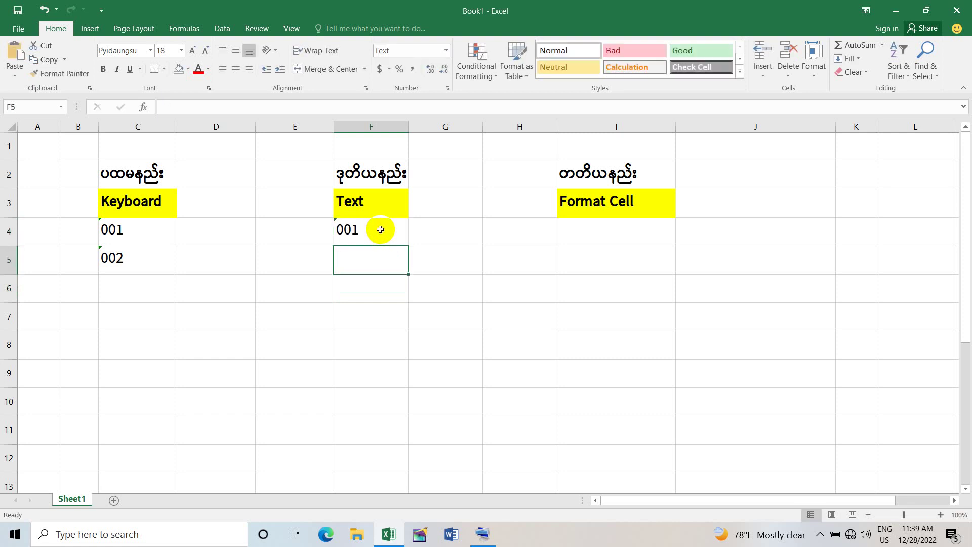
pyautogui.write('002')
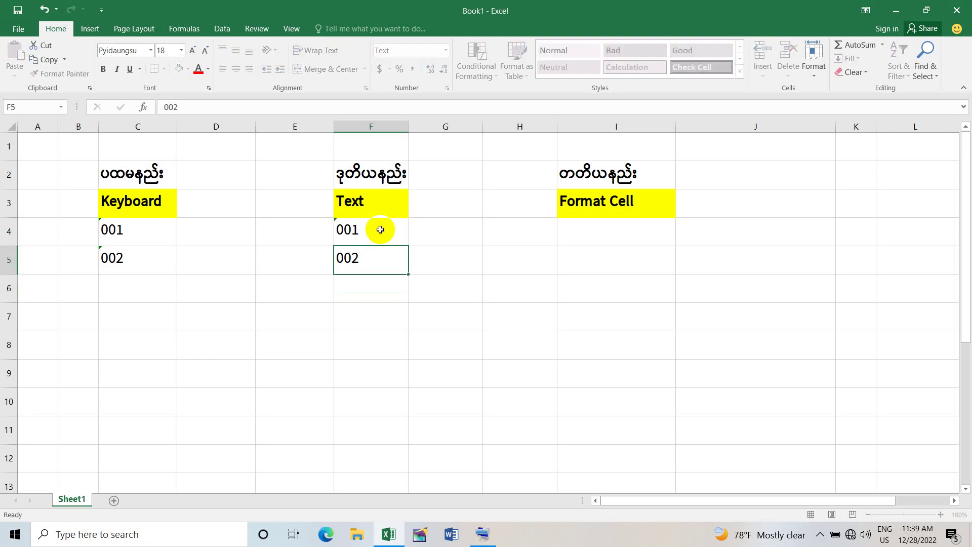
pyautogui.press('Return')
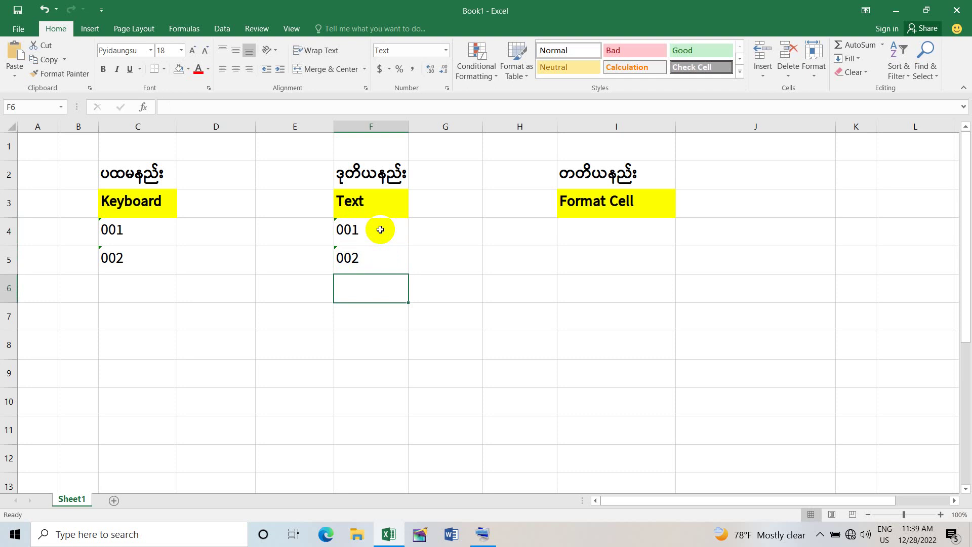
# Apply the custom number format 00000 to cells I4:I6 under the Format Cell heading.
pyautogui.click(592, 235)
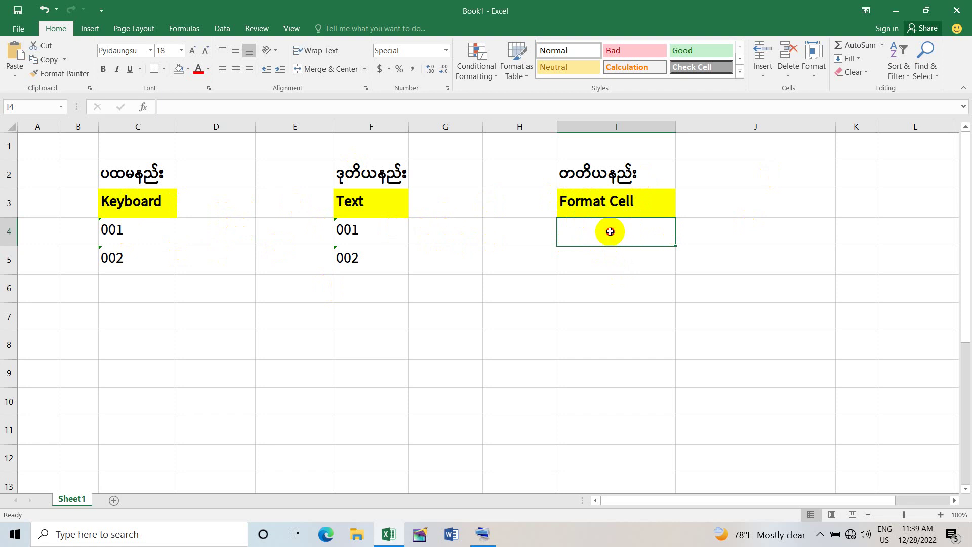
pyautogui.moveTo(613, 231); pyautogui.dragTo(597, 293)
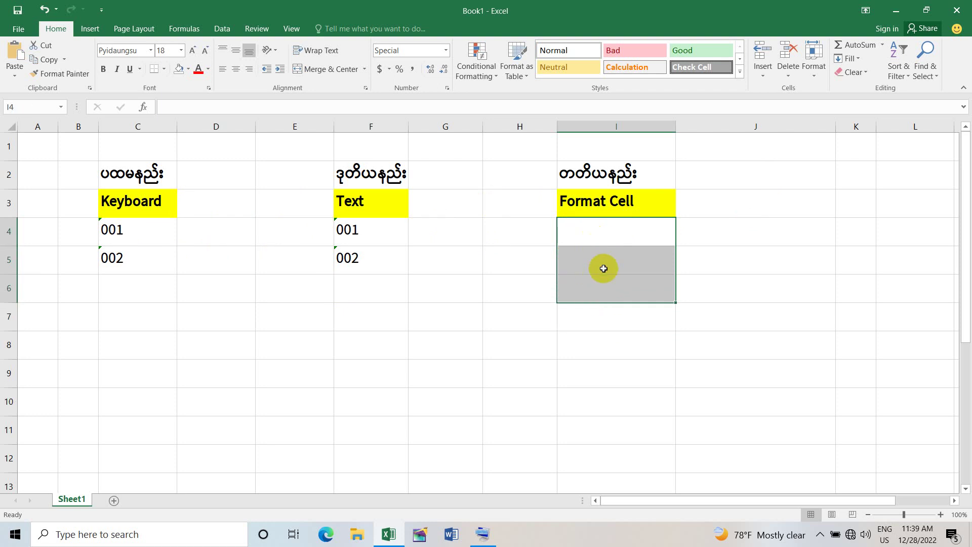
pyautogui.click(447, 89)
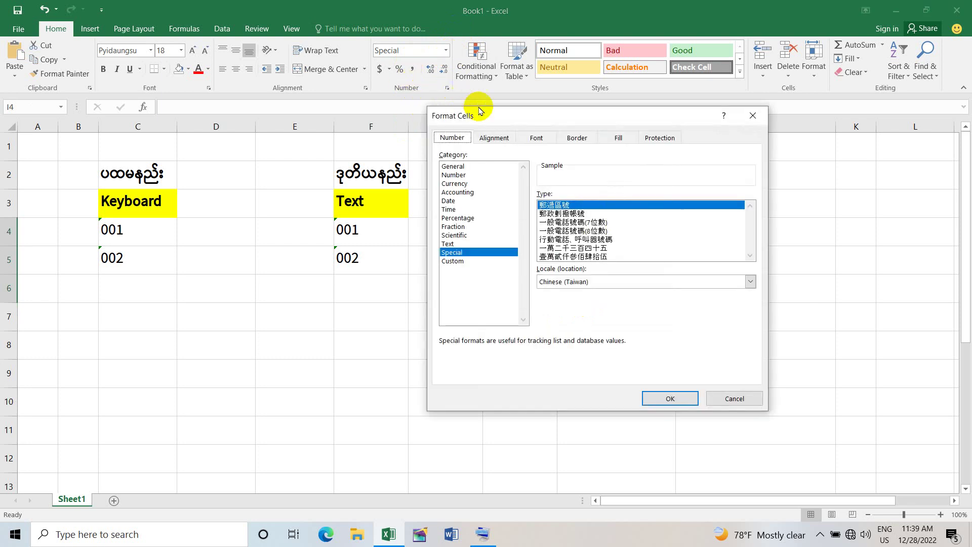
pyautogui.moveTo(488, 120); pyautogui.dragTo(199, 133)
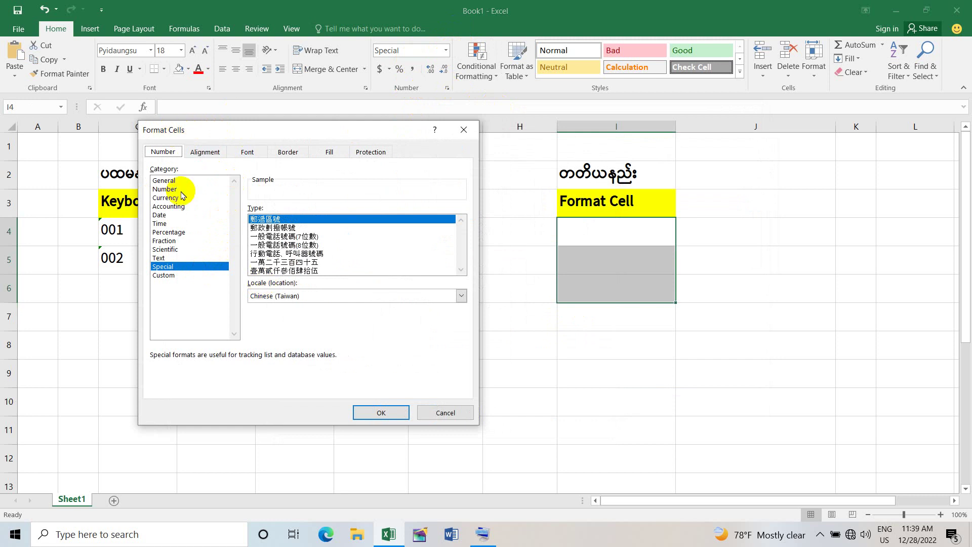
pyautogui.click(189, 276)
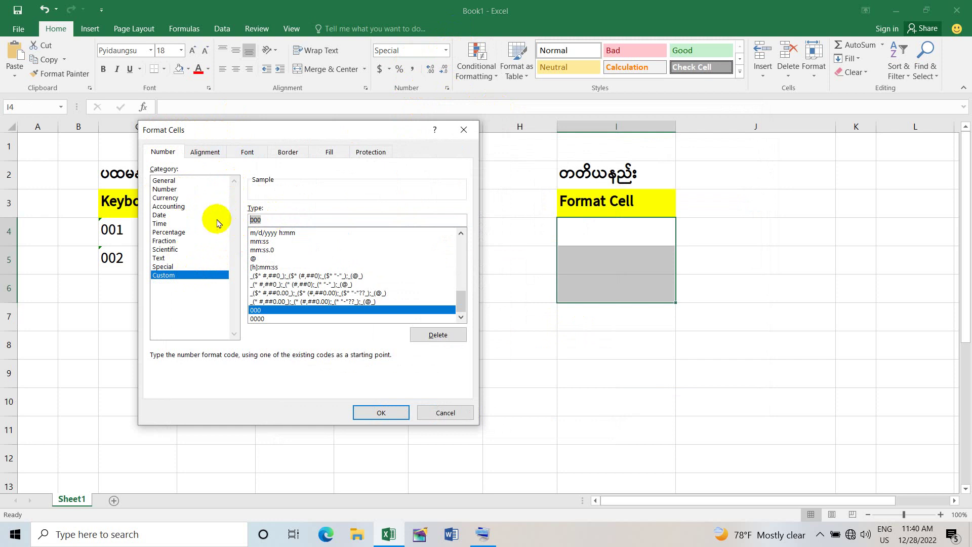
pyautogui.doubleClick(273, 218)
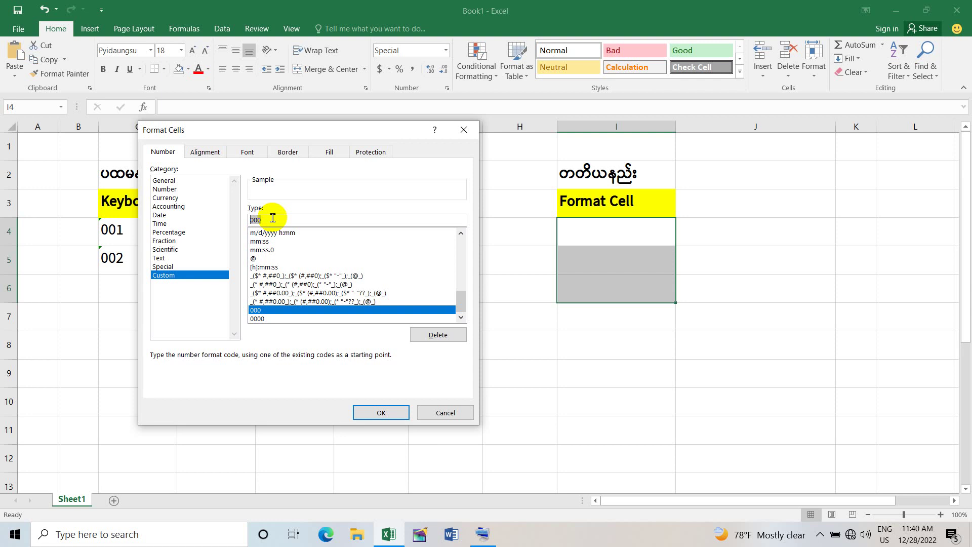
pyautogui.write('00000')
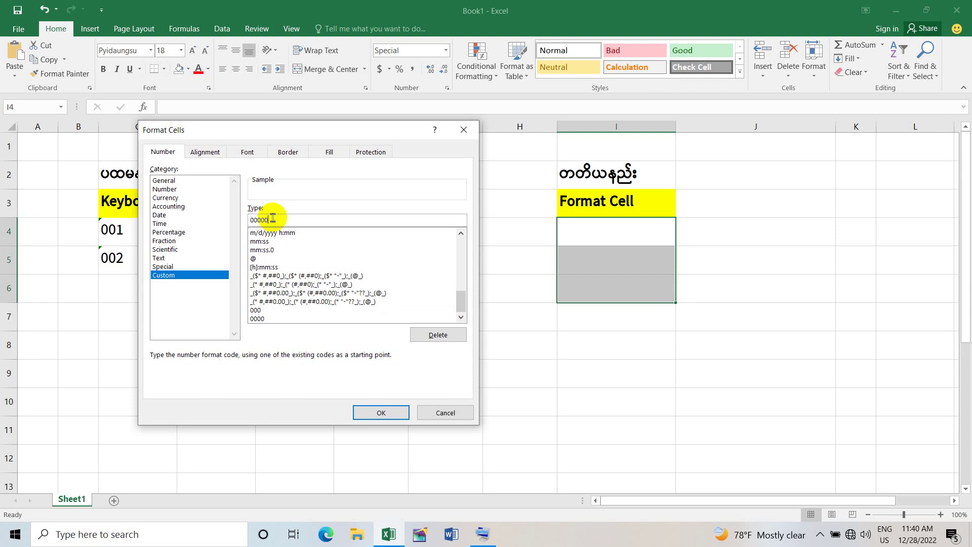
pyautogui.click(382, 413)
# Enter 1 in cell I4 and 2 in cell I5.
pyautogui.click(616, 235)
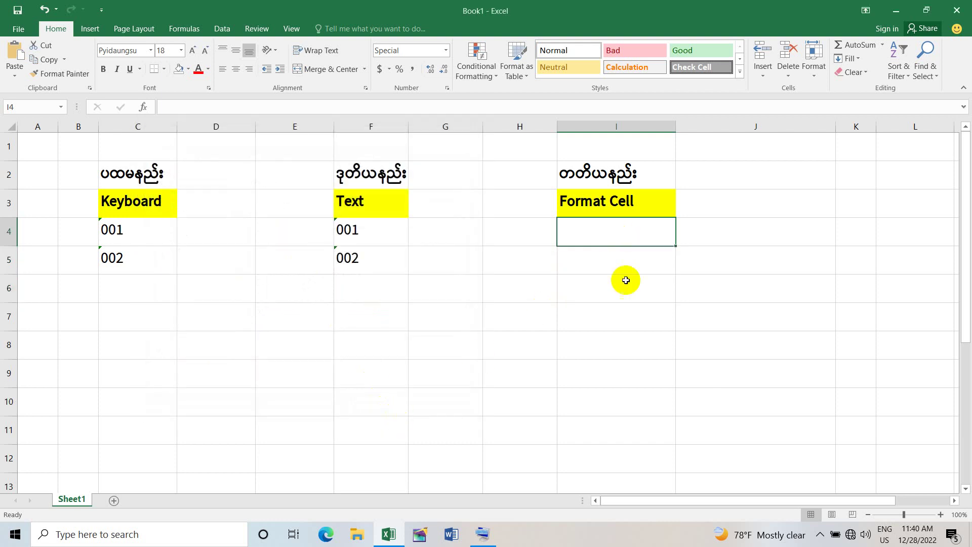
pyautogui.write('1')
pyautogui.press('Return')
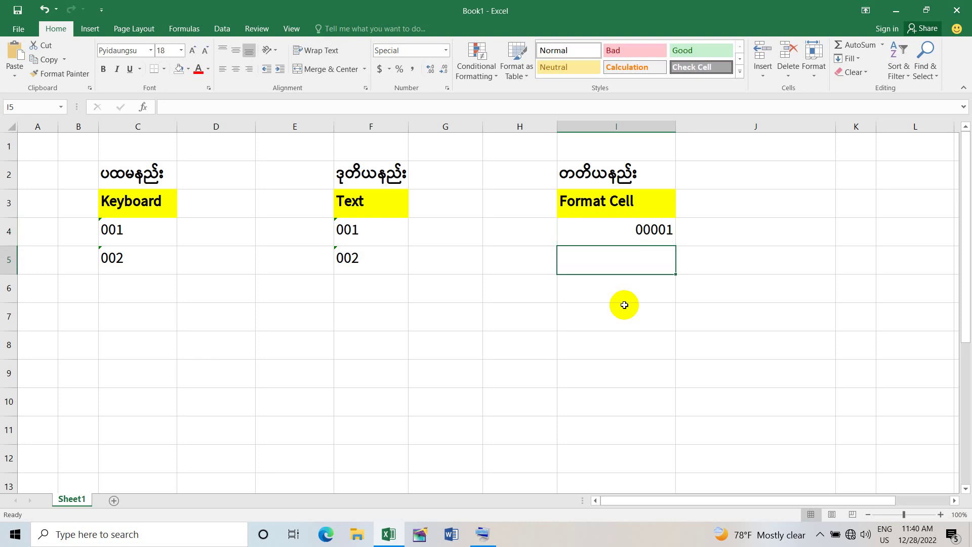
pyautogui.write('2')
pyautogui.press('Return')
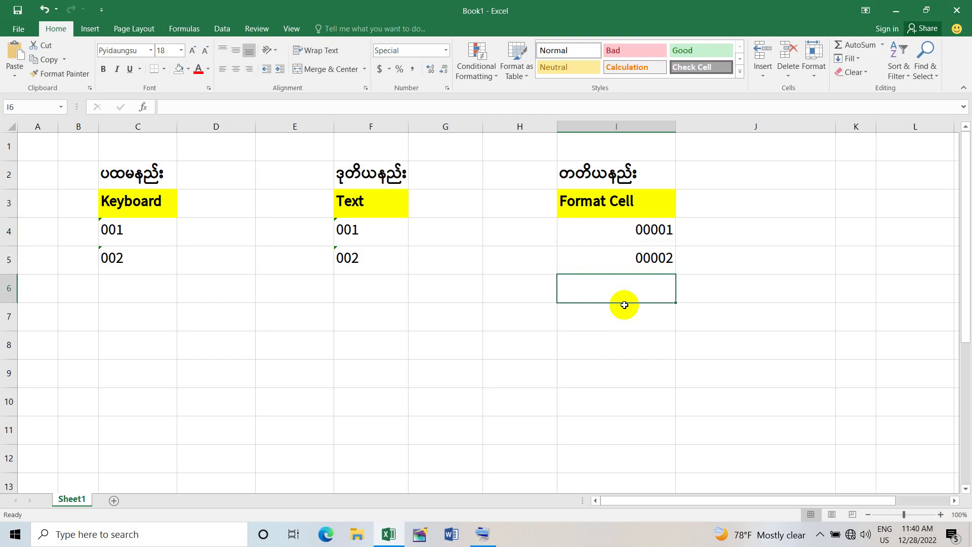
# Examine the custom number format code of cells I4:I5 in the Format Cells settings, closing them without applying changes.
pyautogui.moveTo(605, 228); pyautogui.dragTo(604, 268)
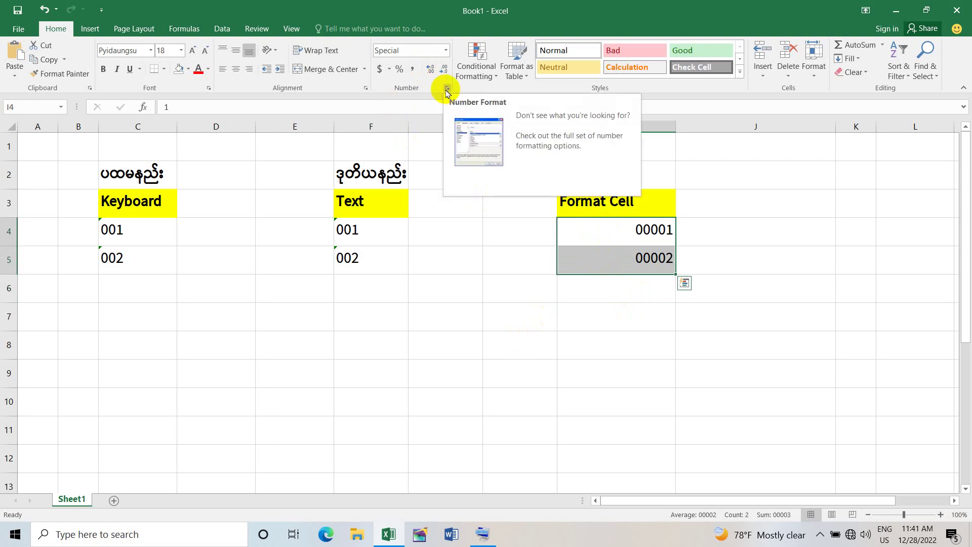
pyautogui.click(446, 51)
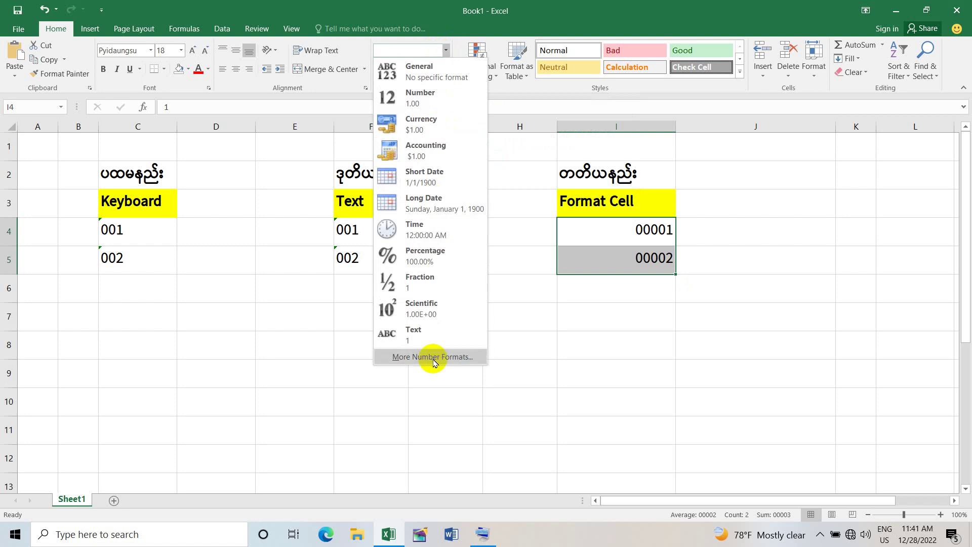
pyautogui.click(433, 359)
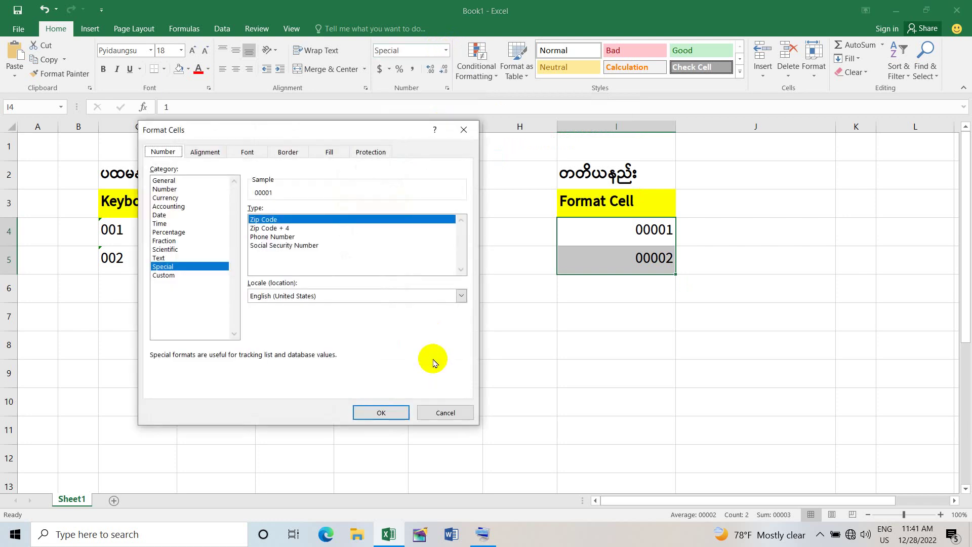
pyautogui.click(189, 274)
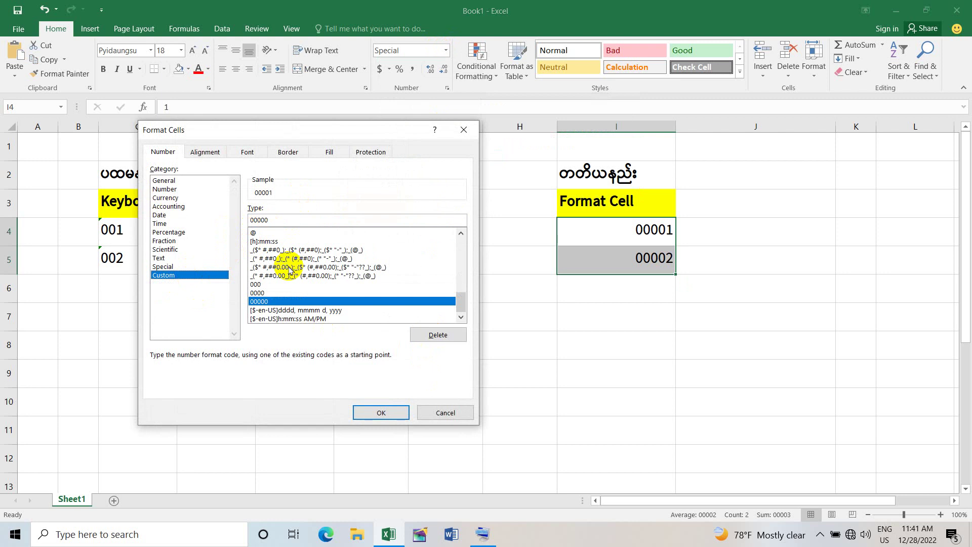
pyautogui.click(469, 418)
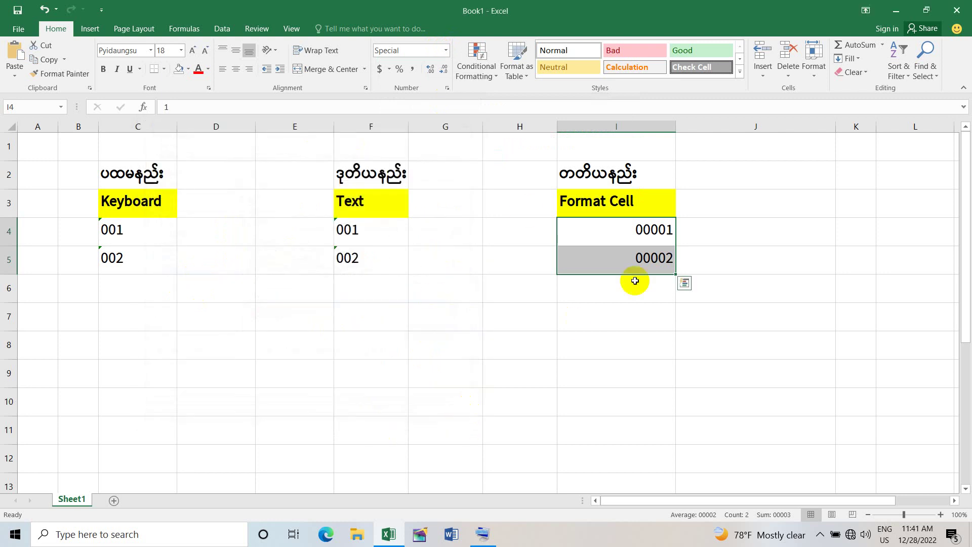
pyautogui.rightClick(619, 236)
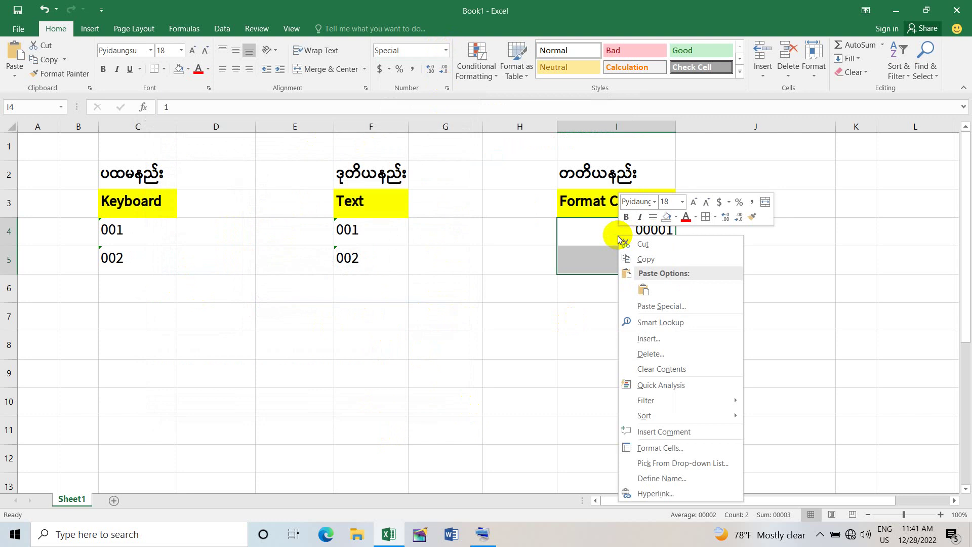
pyautogui.click(673, 449)
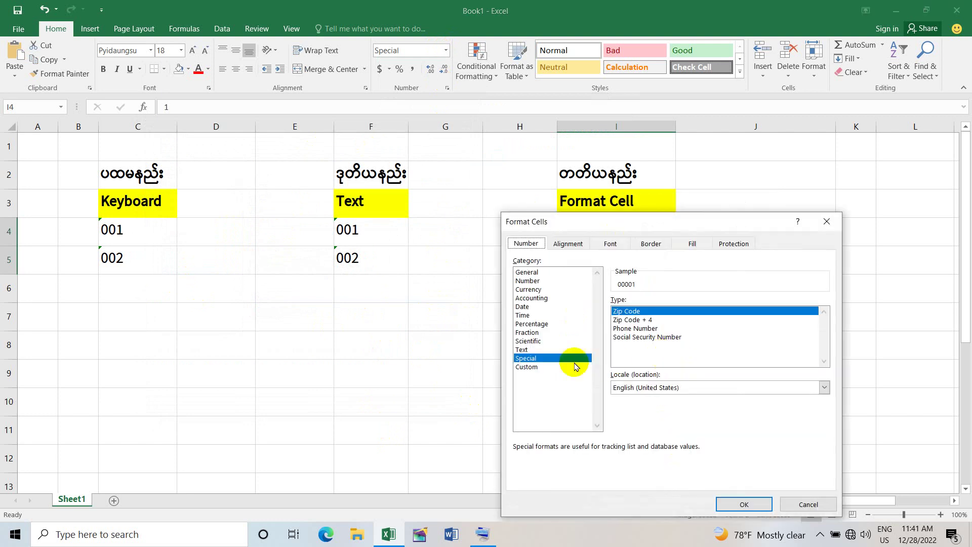
pyautogui.click(552, 367)
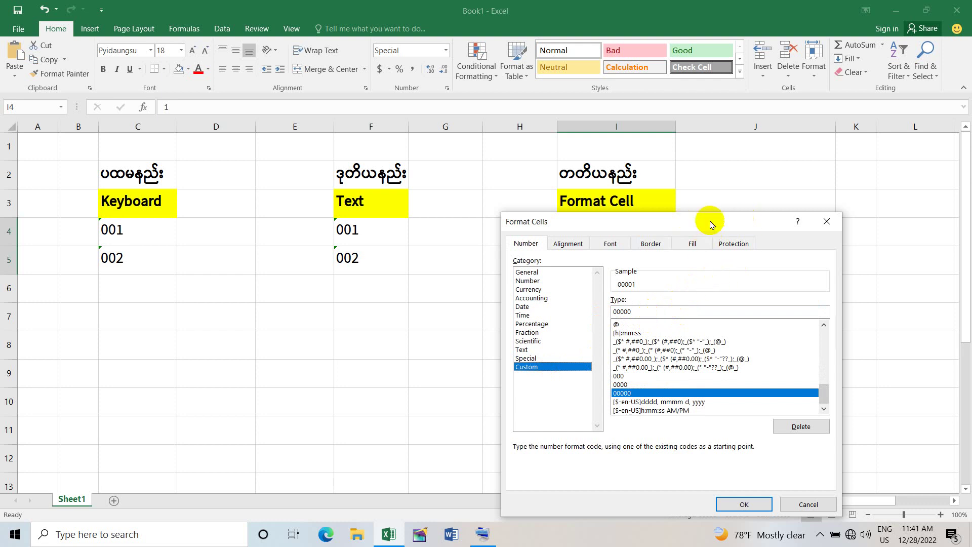
pyautogui.moveTo(711, 221); pyautogui.dragTo(564, 222)
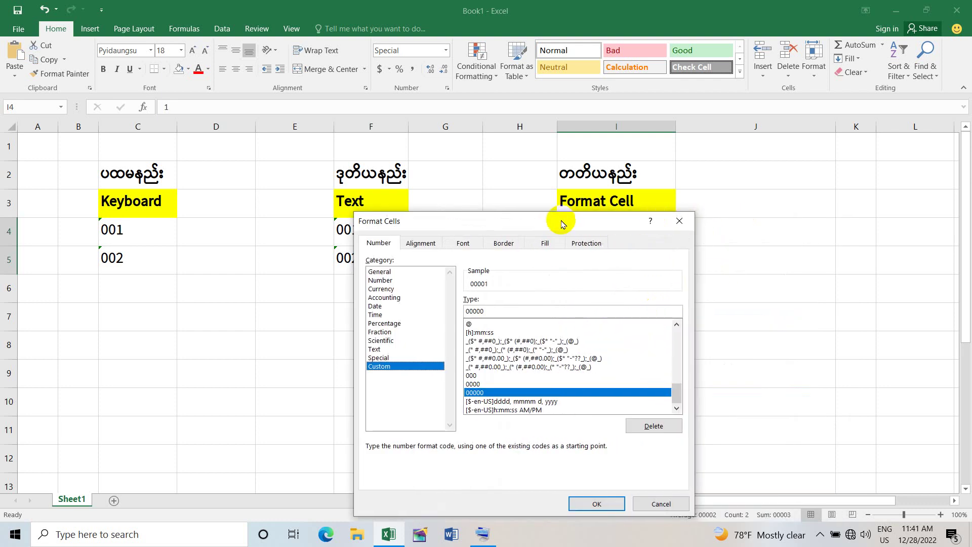
pyautogui.click(679, 221)
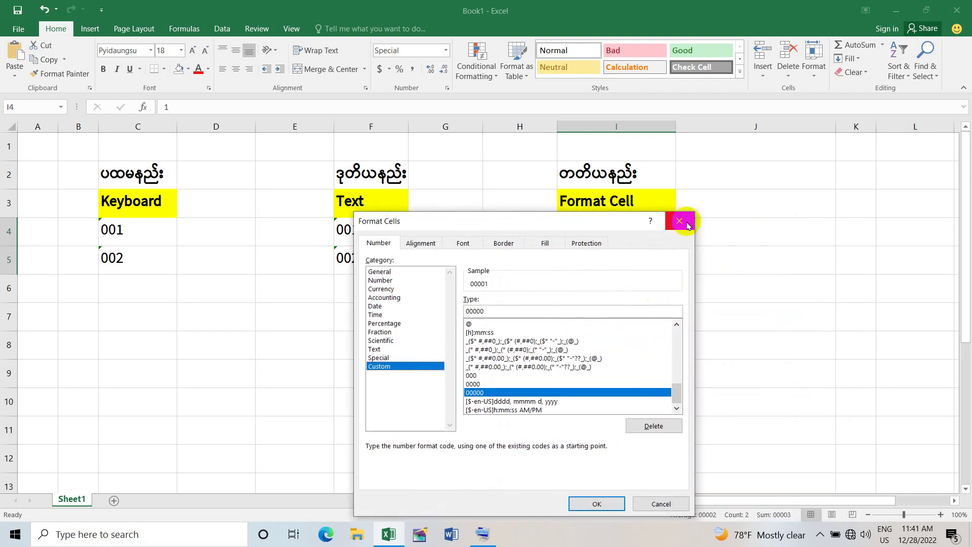
pyautogui.click(438, 277)
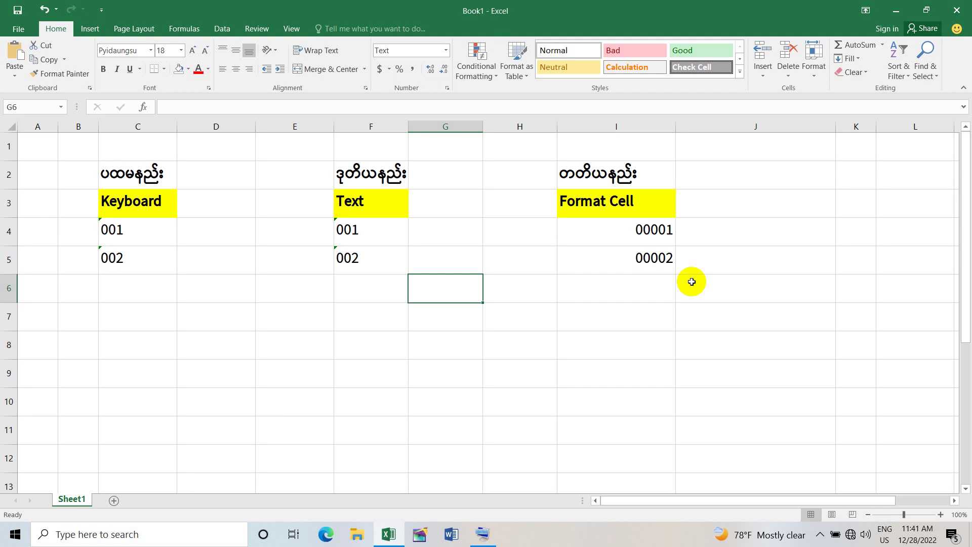
pyautogui.click(608, 289)
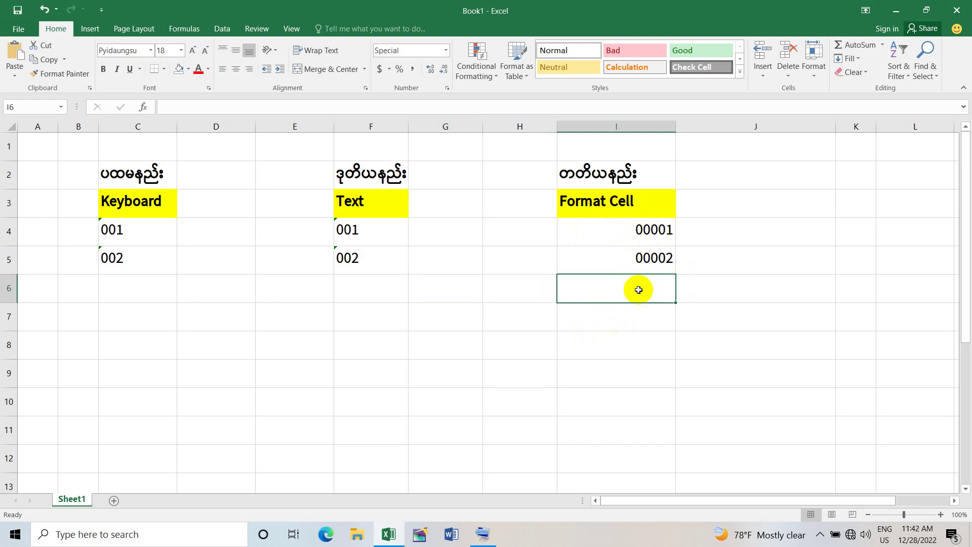
pyautogui.moveTo(137, 228); pyautogui.dragTo(358, 265)
# Enter an AutoSum formula for F4:F5 in cell F6 under the Text heading.
pyautogui.click(338, 288)
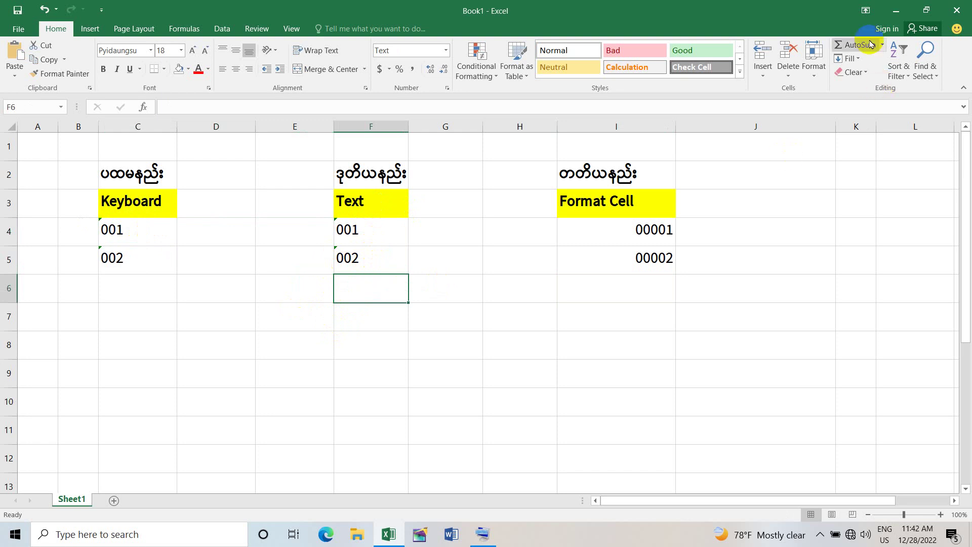
pyautogui.click(855, 46)
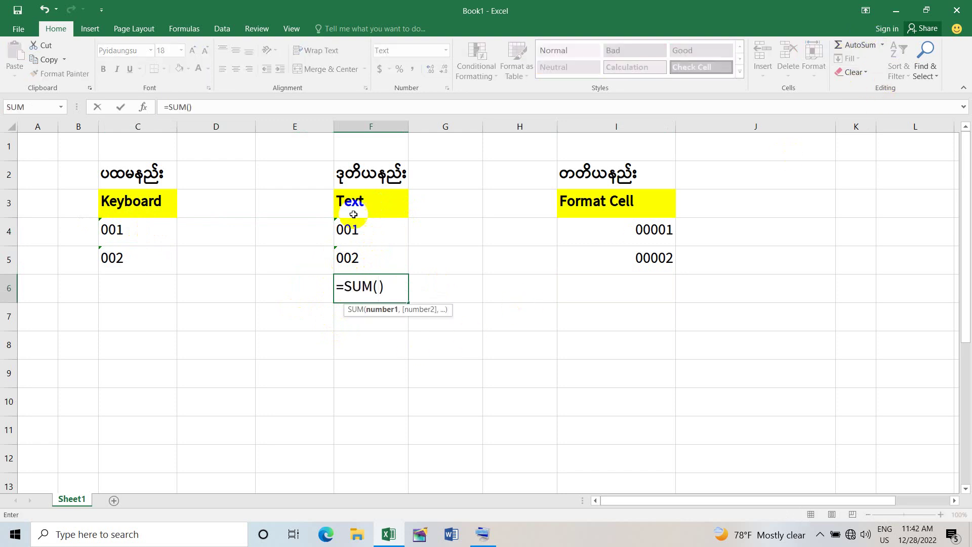
pyautogui.click(373, 237)
pyautogui.moveTo(374, 237); pyautogui.dragTo(374, 258)
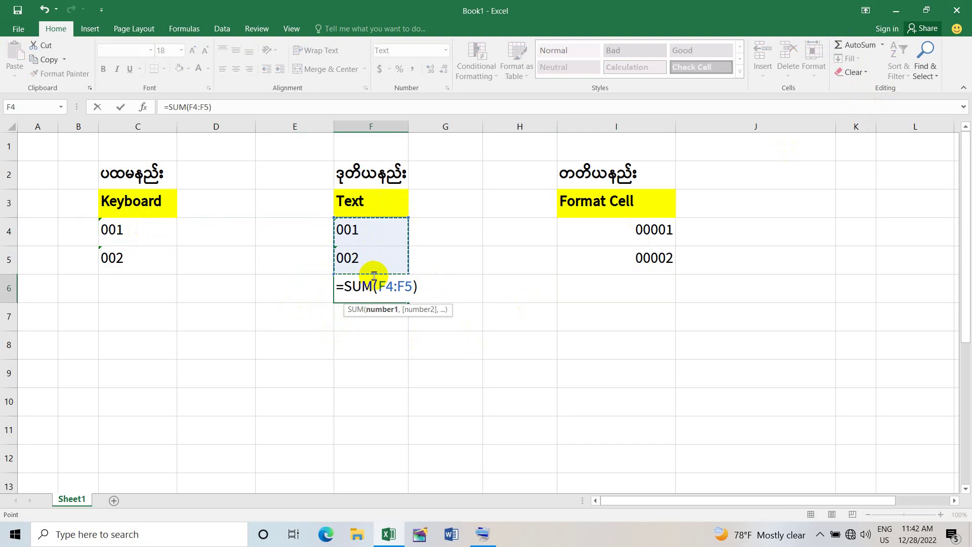
pyautogui.press('Return')
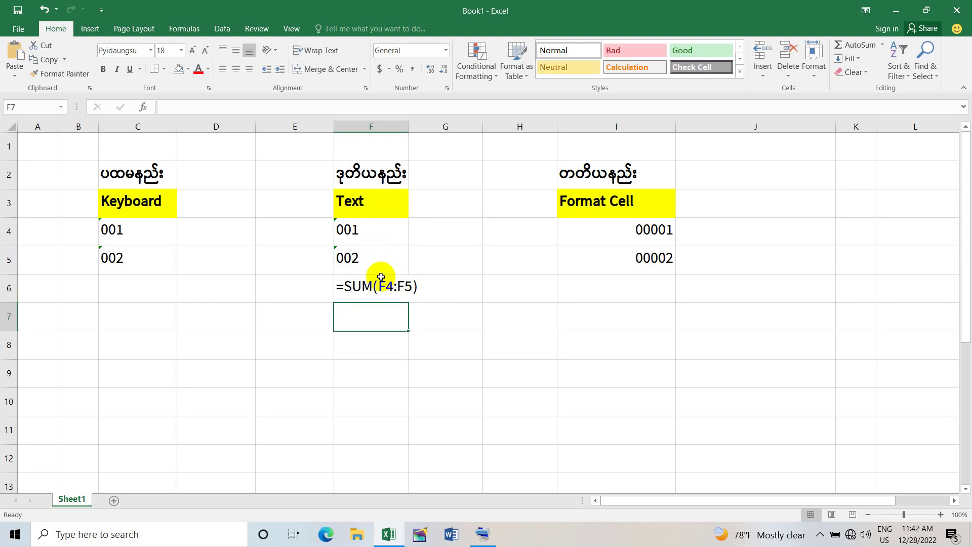
# Sum cells I4:I5 in cell I6 under the Format Cell heading with AutoSum.
pyautogui.click(638, 287)
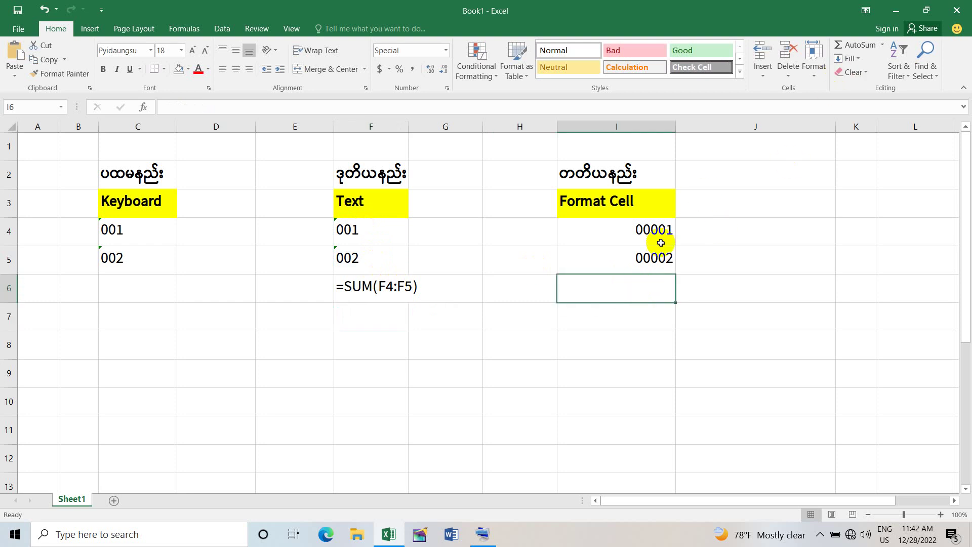
pyautogui.click(865, 47)
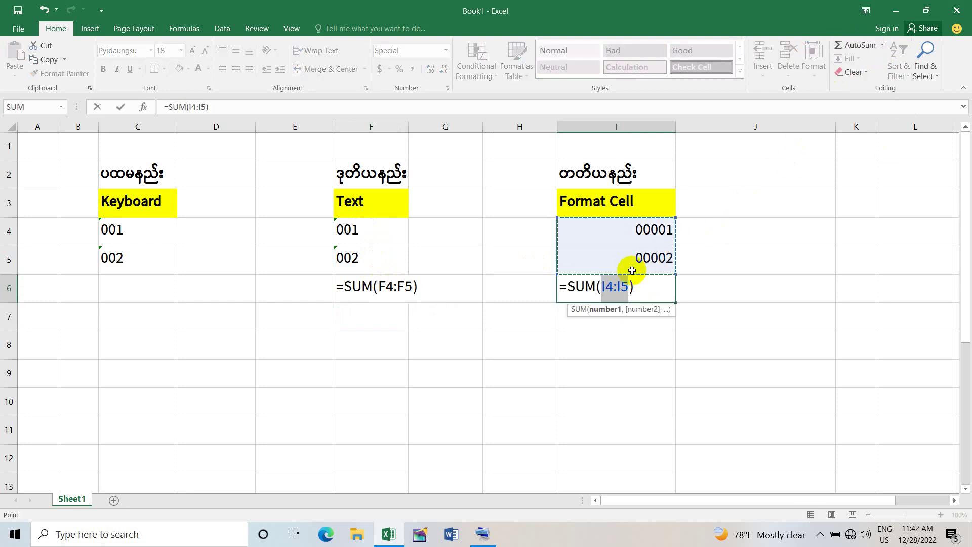
pyautogui.press('Return')
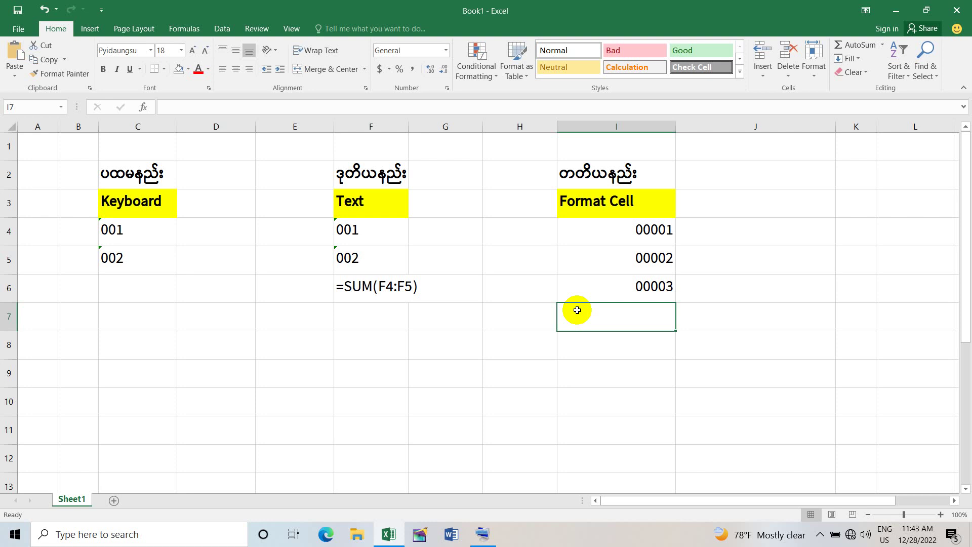
pyautogui.click(820, 536)
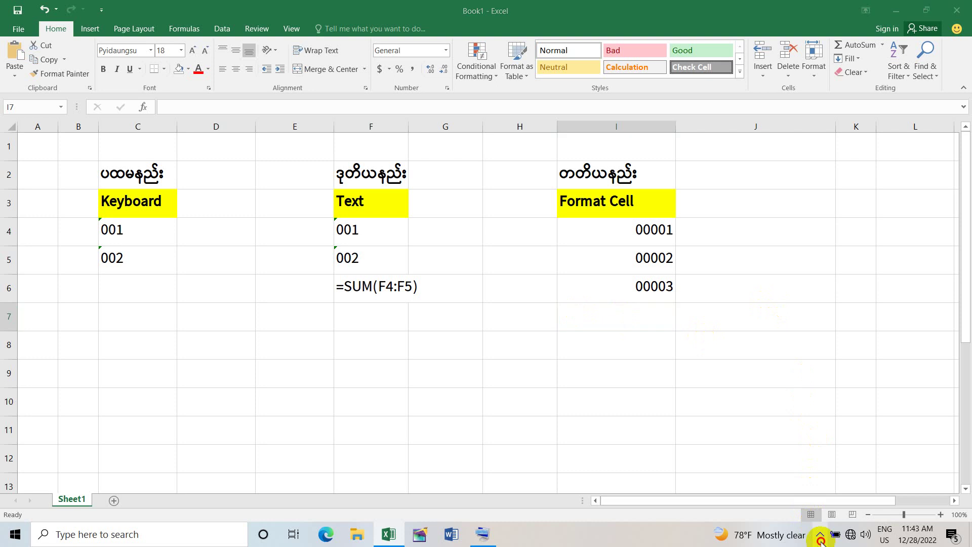